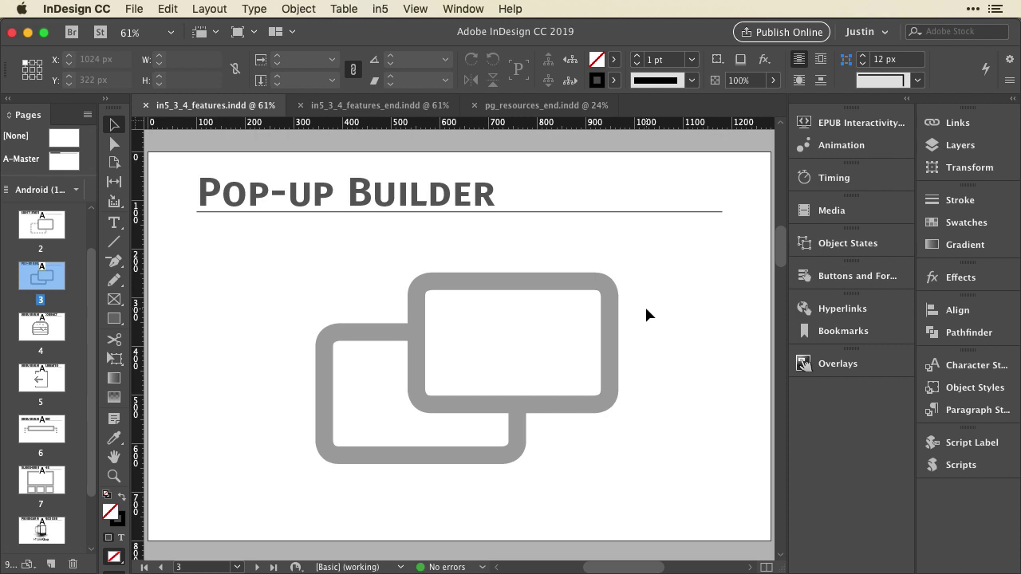
- Open the in5 menu and its Build Wizards submenu
{"action": "left_click", "coordinate": [379, 9]}
{"action": "mouse_move", "coordinate": [416, 54]}
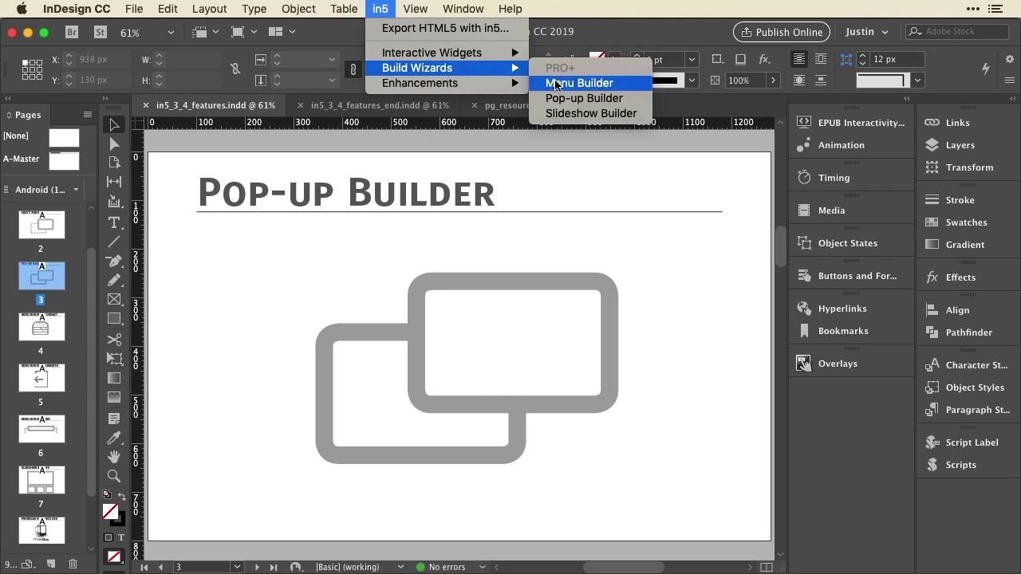
- Launch the Pop-up Builder, keeping the Dark UI colour and the Small dialog box size
{"action": "left_click", "coordinate": [573, 98]}
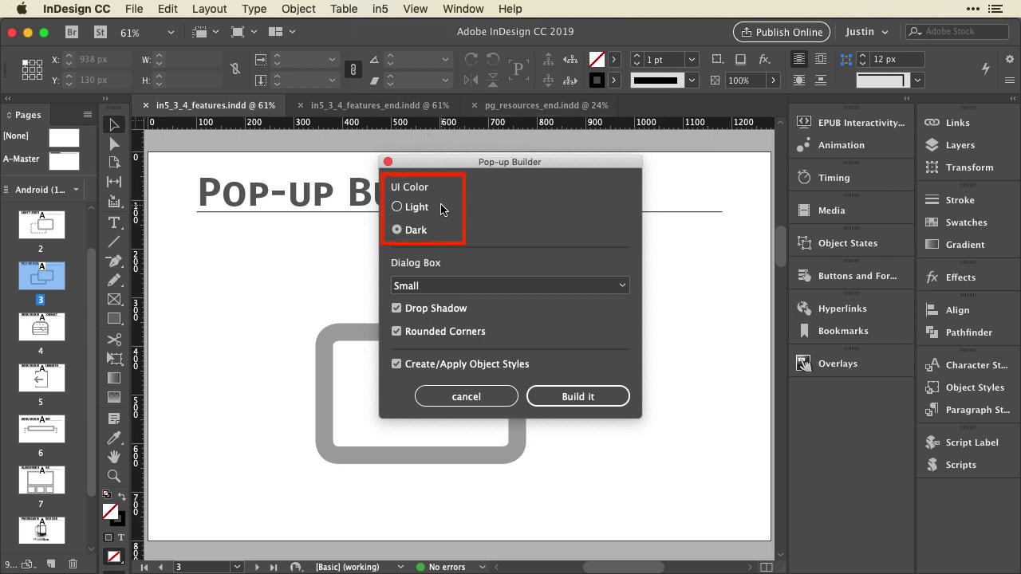
{"action": "left_click", "coordinate": [449, 237]}
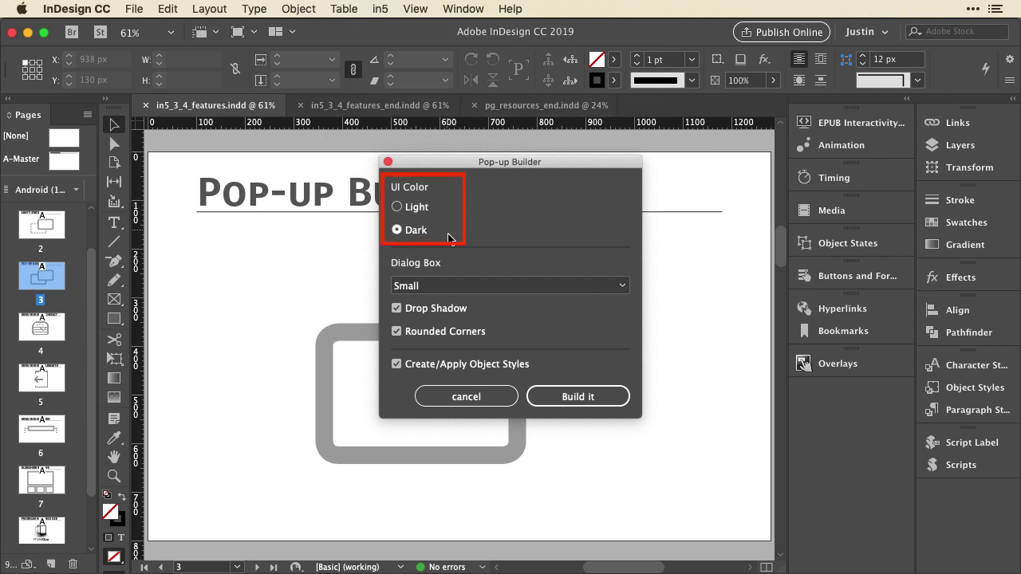
{"action": "left_click", "coordinate": [466, 286]}
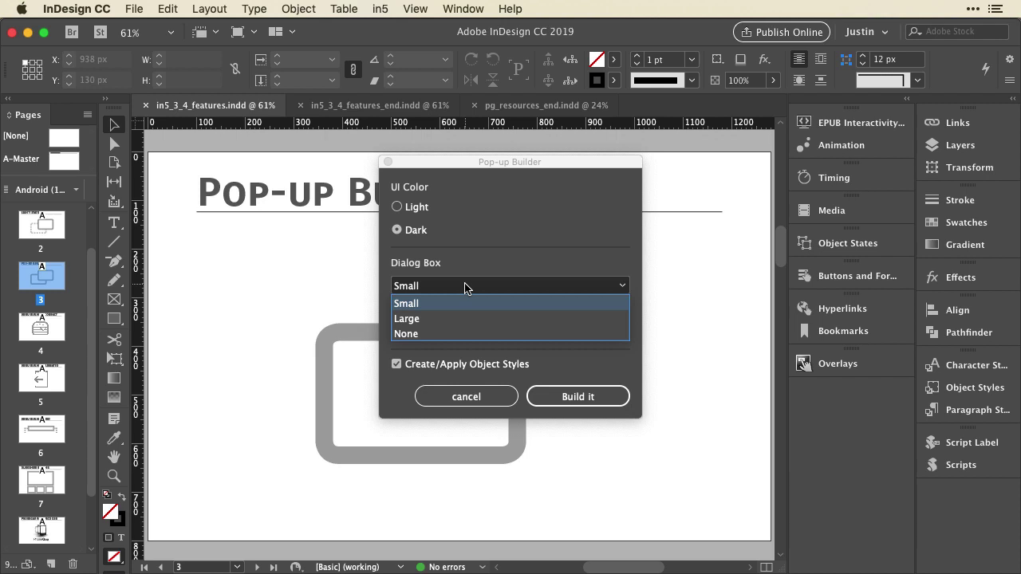
{"action": "left_click", "coordinate": [477, 272]}
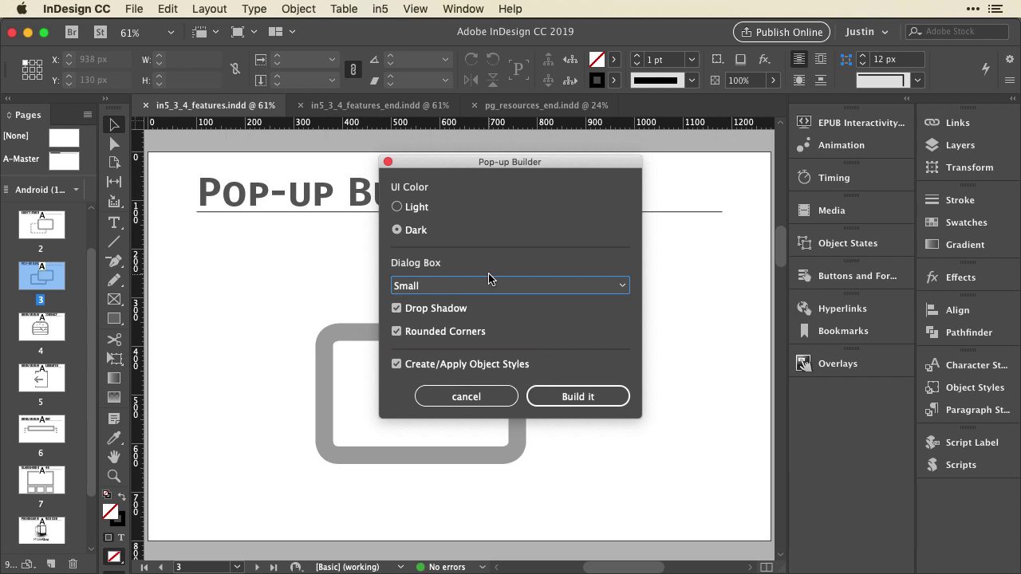
- Build the pop-up, dismiss the notice, and inspect the close X's Go To State action
{"action": "left_click", "coordinate": [563, 396]}
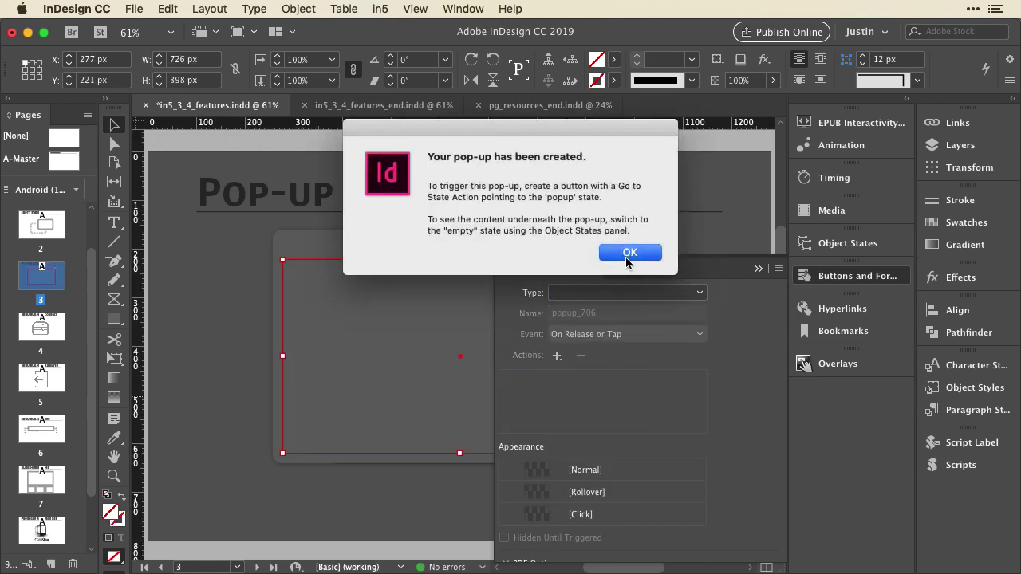
{"action": "left_click", "coordinate": [624, 254]}
{"action": "left_click", "coordinate": [815, 277]}
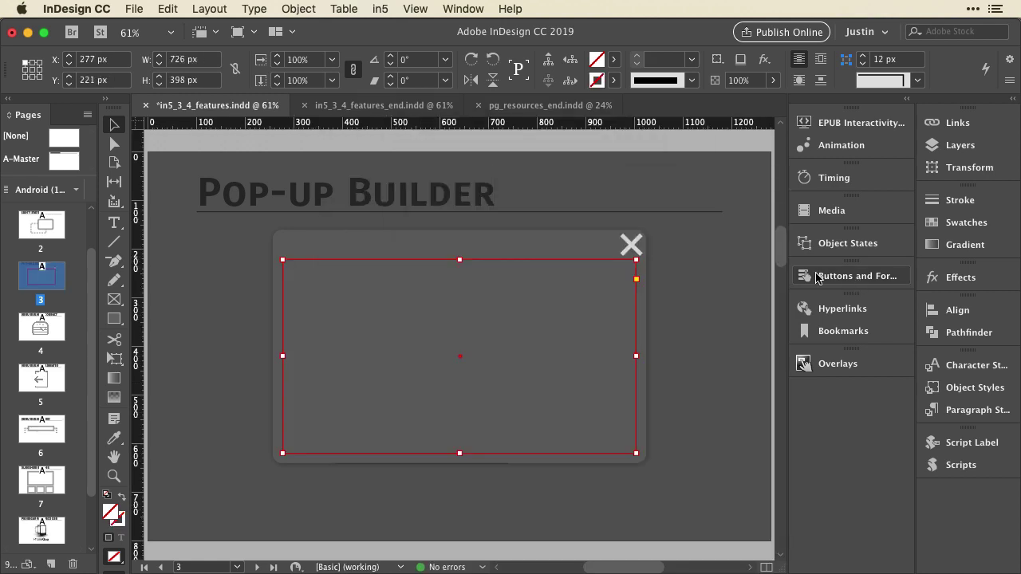
{"action": "left_click", "coordinate": [631, 247]}
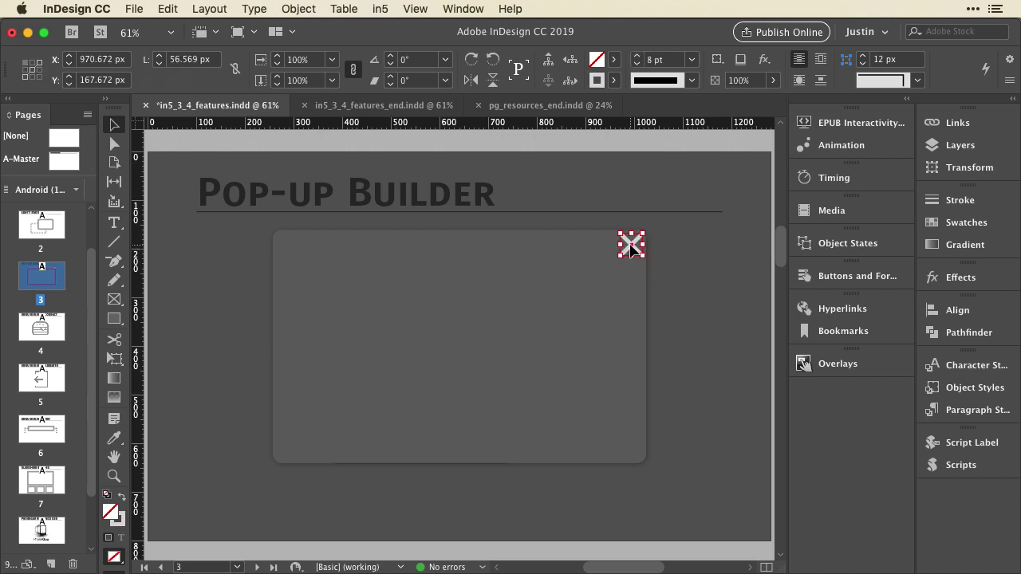
{"action": "left_click", "coordinate": [801, 275]}
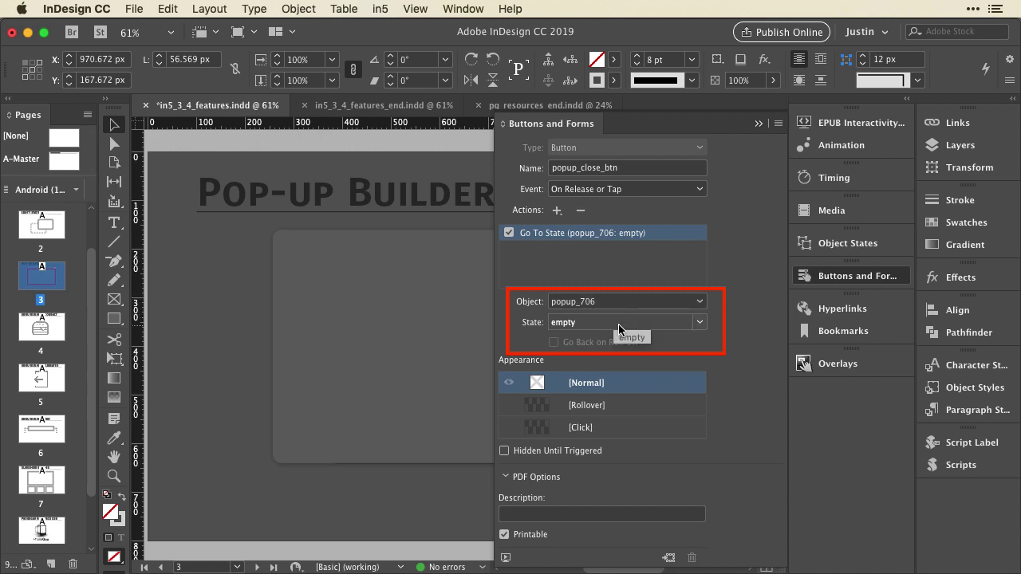
- Preview popup_706's empty state in Object States, then switch it back to the popup state
{"action": "left_click", "coordinate": [802, 275]}
{"action": "left_click", "coordinate": [826, 237]}
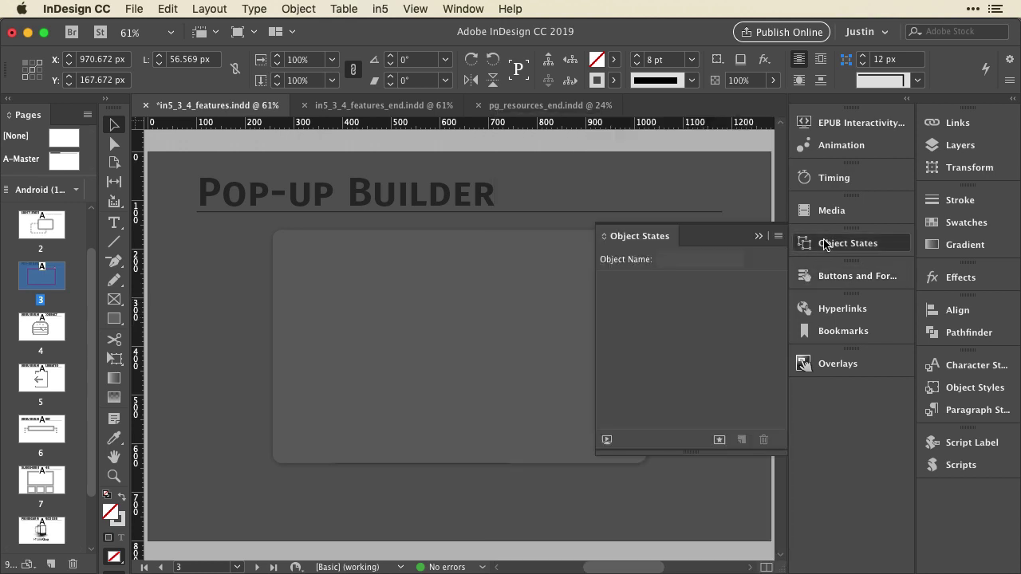
{"action": "left_click", "coordinate": [358, 168]}
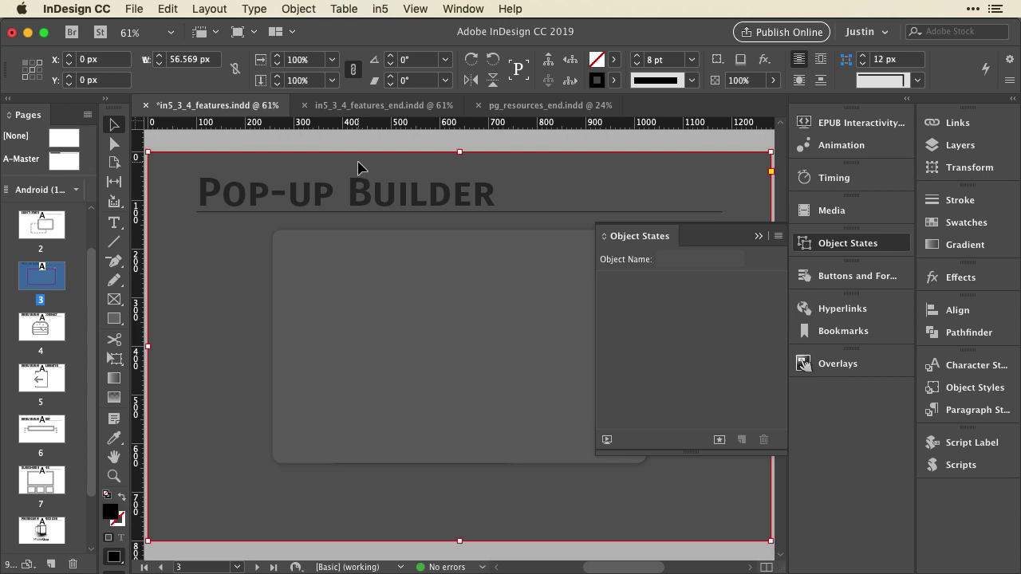
{"action": "left_click", "coordinate": [359, 168]}
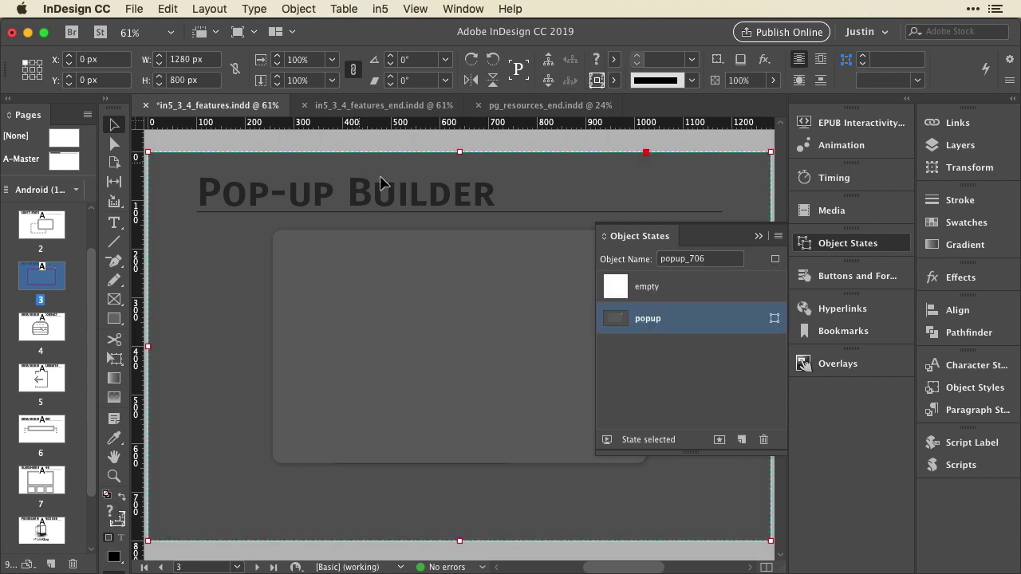
{"action": "left_click", "coordinate": [660, 295]}
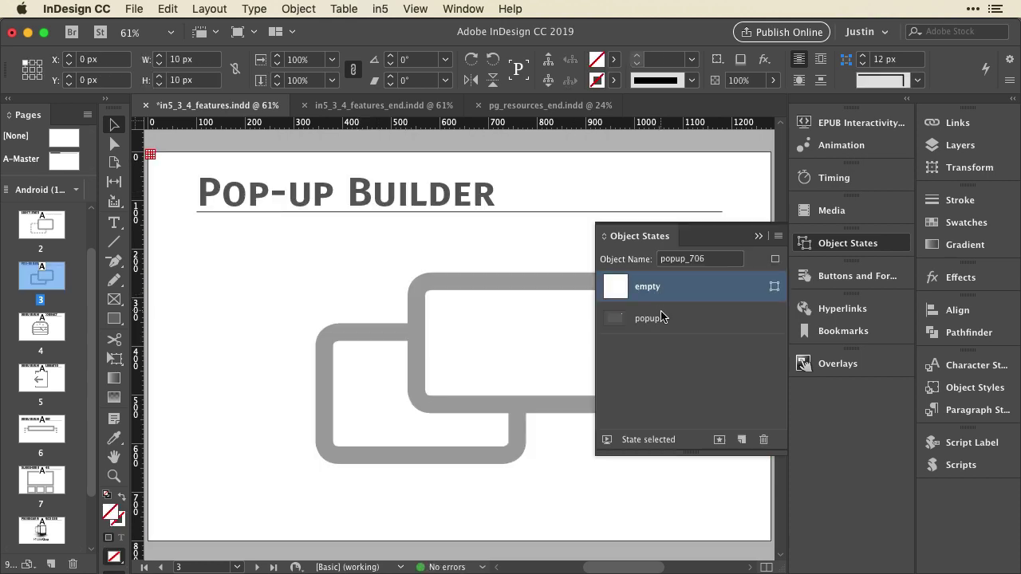
{"action": "left_click", "coordinate": [659, 318]}
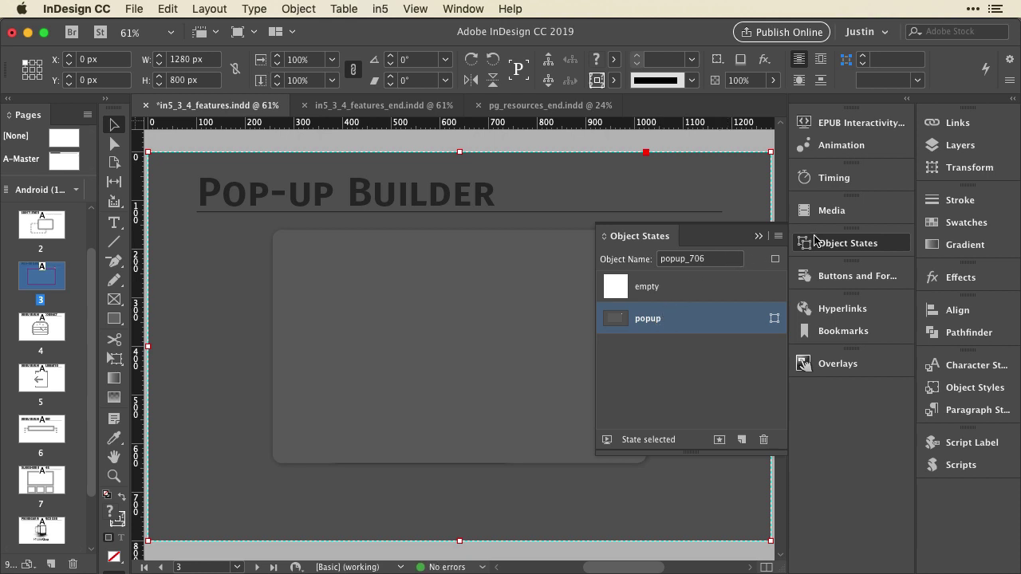
{"action": "left_click", "coordinate": [820, 241]}
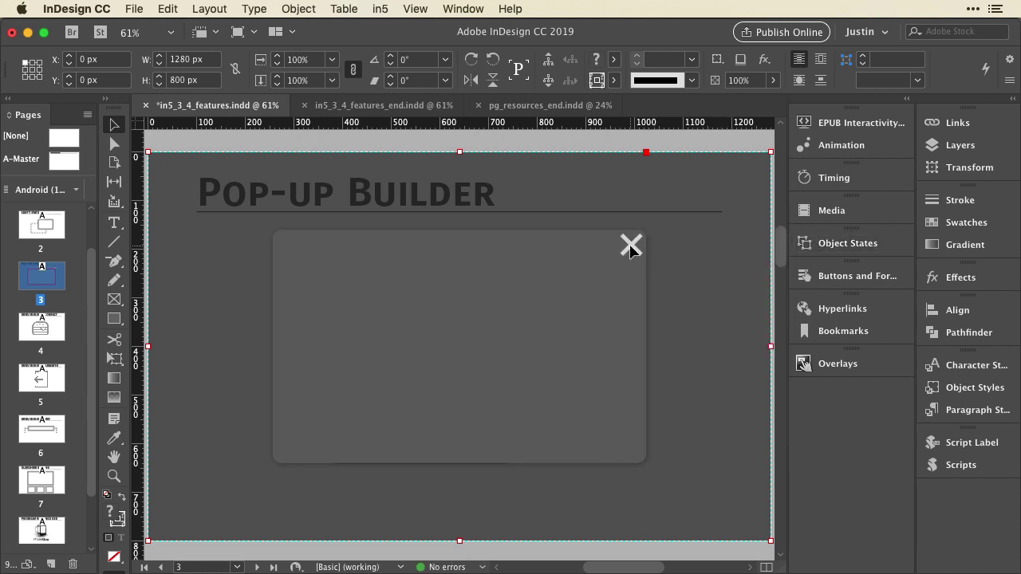
- Select the pop-up's dialog rectangle
{"action": "left_click", "coordinate": [631, 249]}
{"action": "left_click", "coordinate": [462, 278]}
{"action": "left_click", "coordinate": [465, 279]}
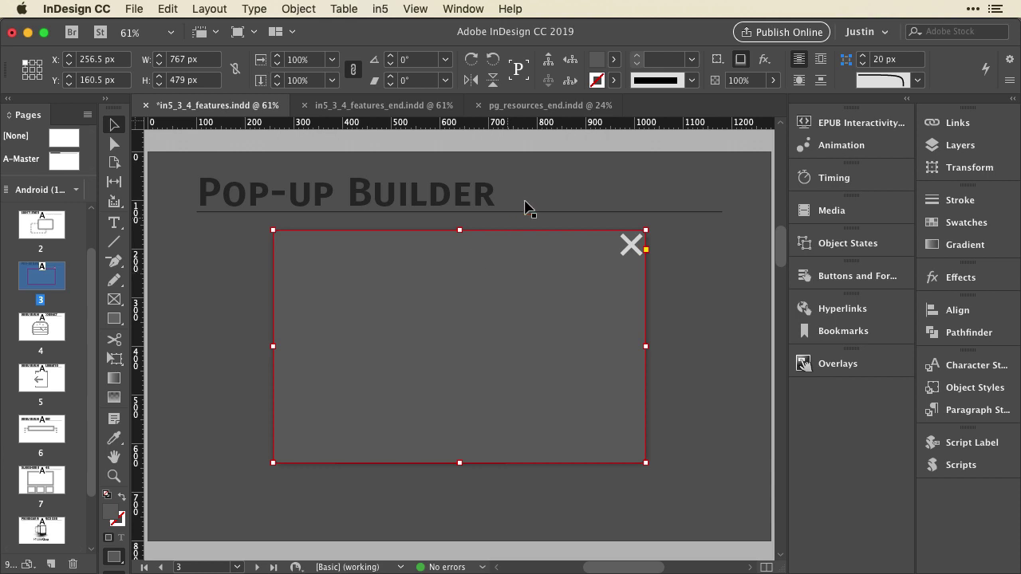
- Fill the pop-up's dialog box with white Paper
{"action": "left_click", "coordinate": [612, 60]}
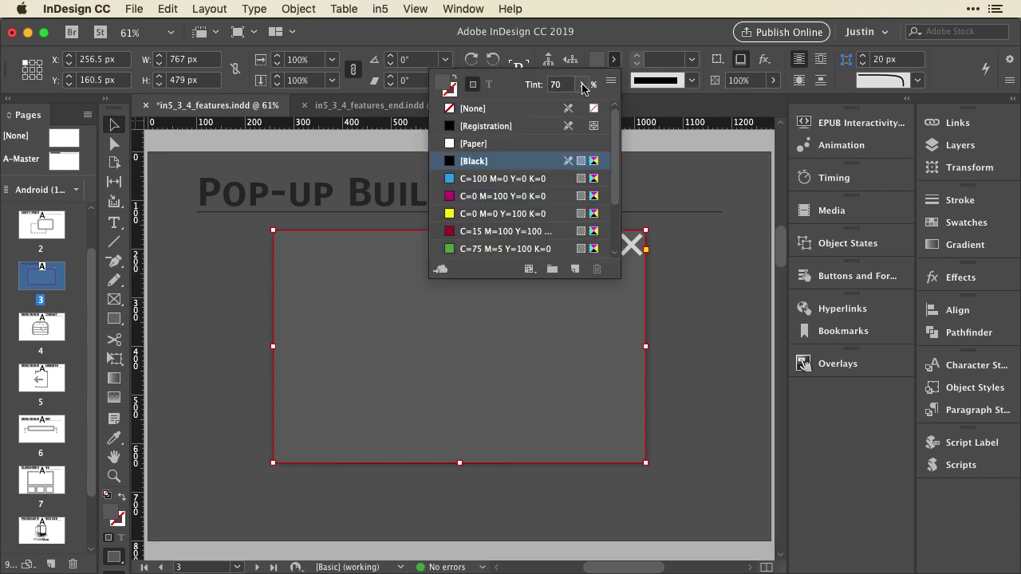
{"action": "left_click", "coordinate": [582, 83]}
{"action": "left_click_drag", "start_coordinate": [560, 107], "coordinate": [495, 105]}
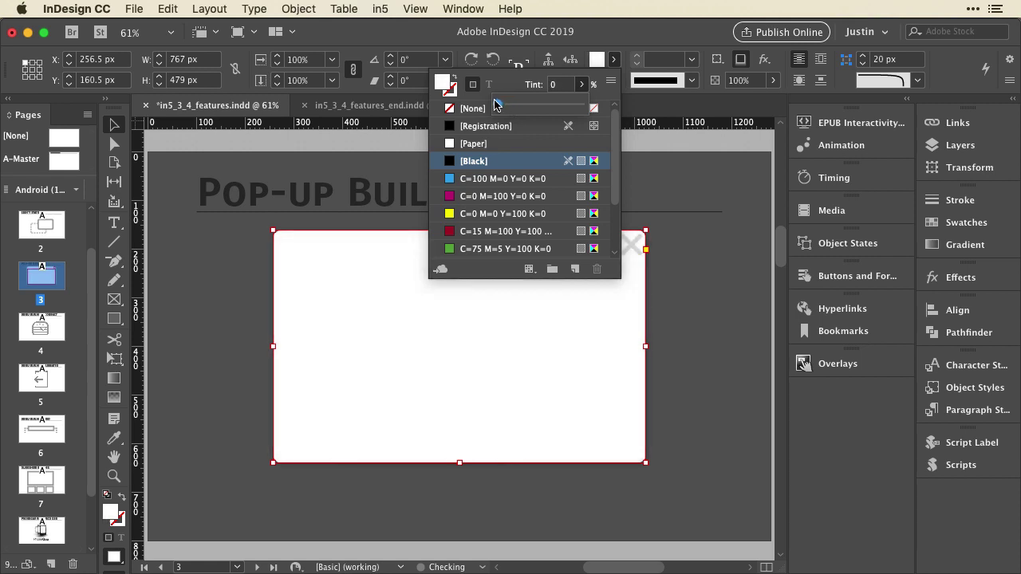
{"action": "left_click", "coordinate": [478, 143]}
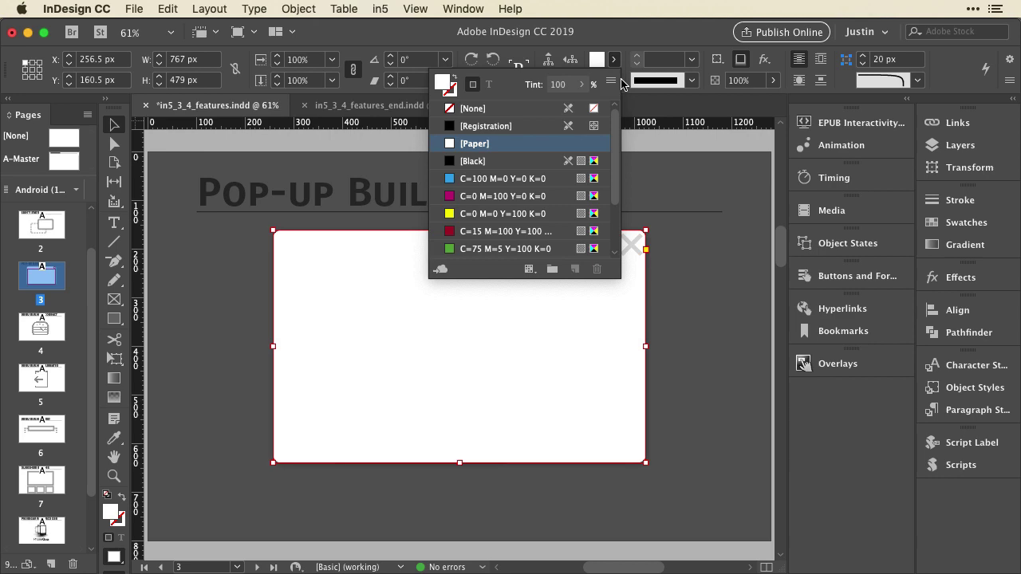
- Redefine the popup_dialog object style to match the dialog frame
{"action": "left_click", "coordinate": [938, 389]}
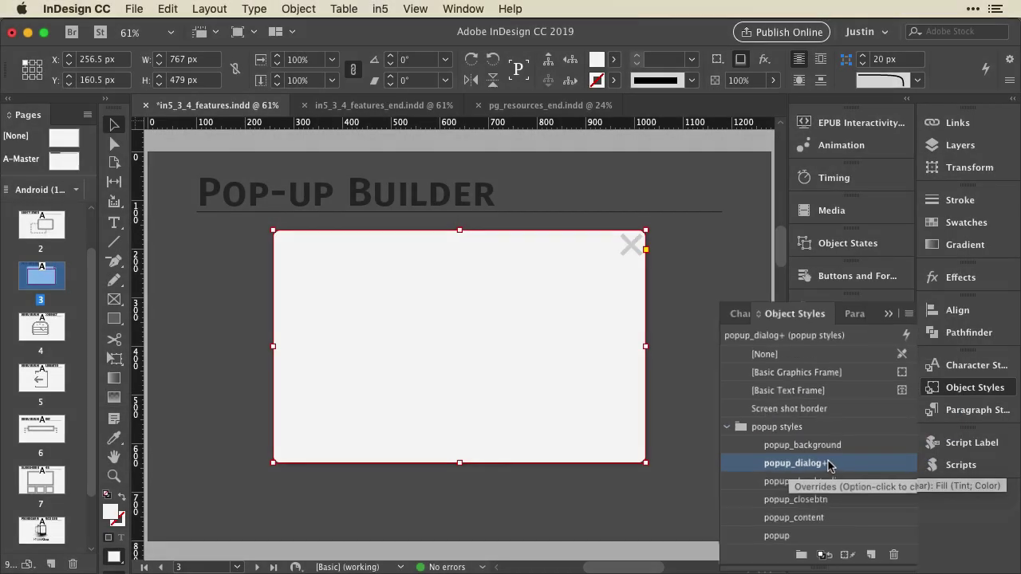
{"action": "right_click", "coordinate": [771, 463]}
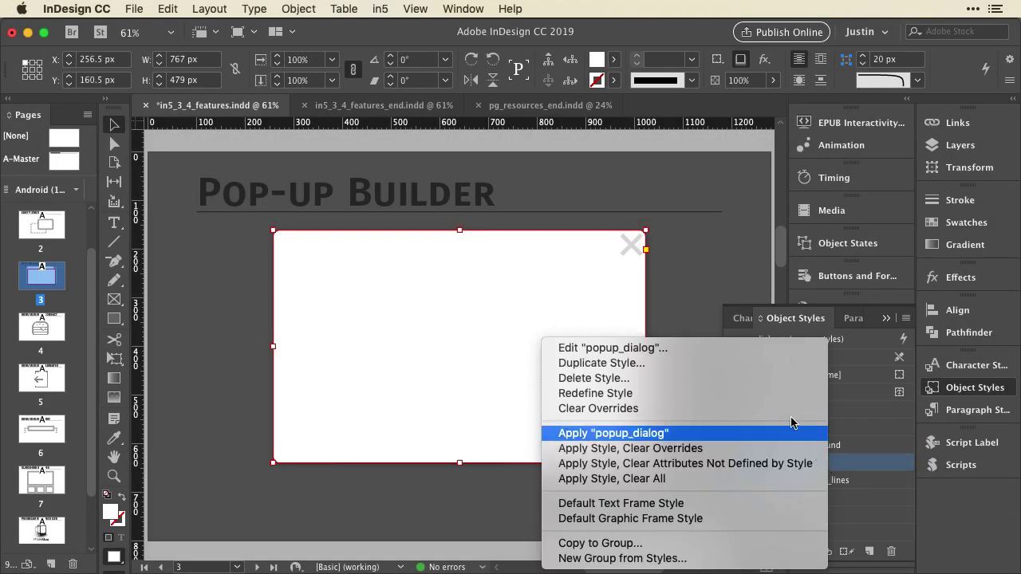
{"action": "left_click", "coordinate": [784, 394]}
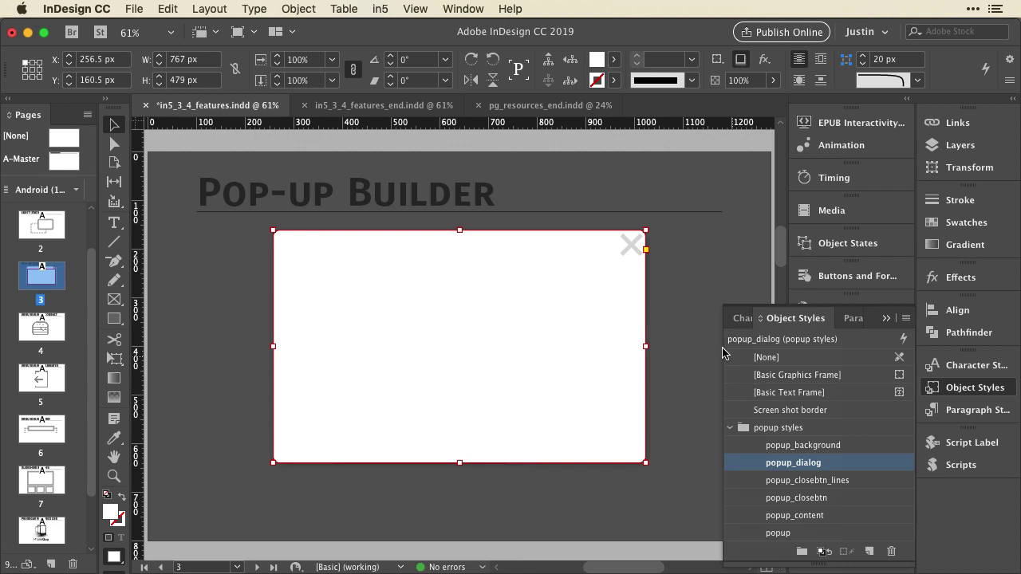
- Give the close X lines a 51% Black stroke tint and redefine popup_closebtn_lines to match
{"action": "left_click", "coordinate": [630, 243]}
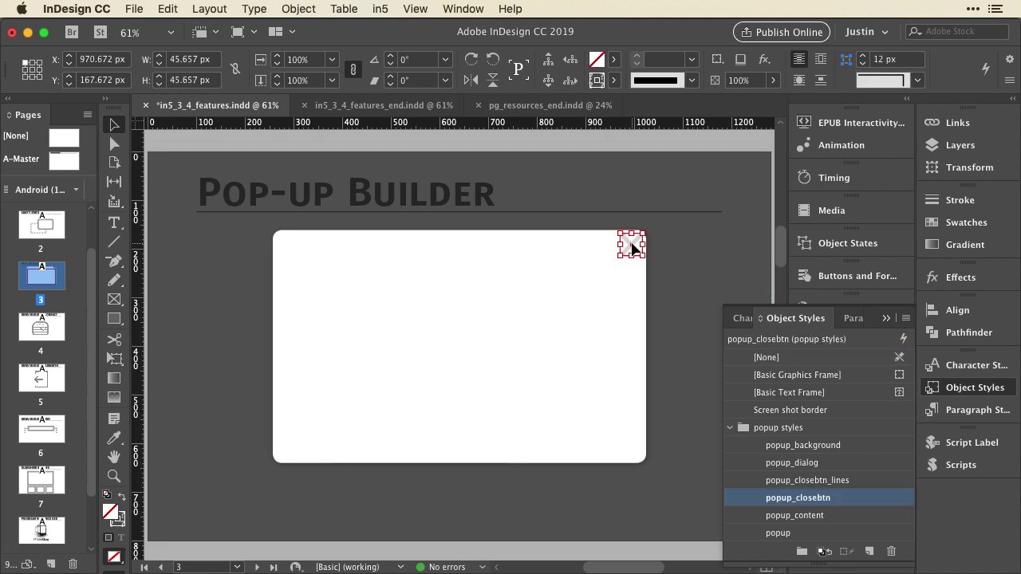
{"action": "double_click", "coordinate": [631, 244]}
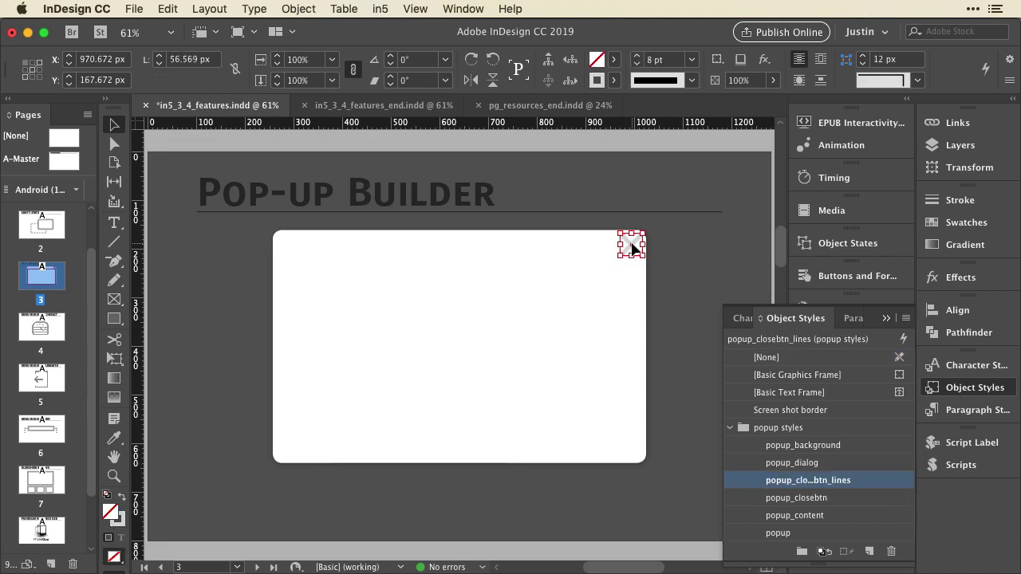
{"action": "left_click", "coordinate": [614, 79]}
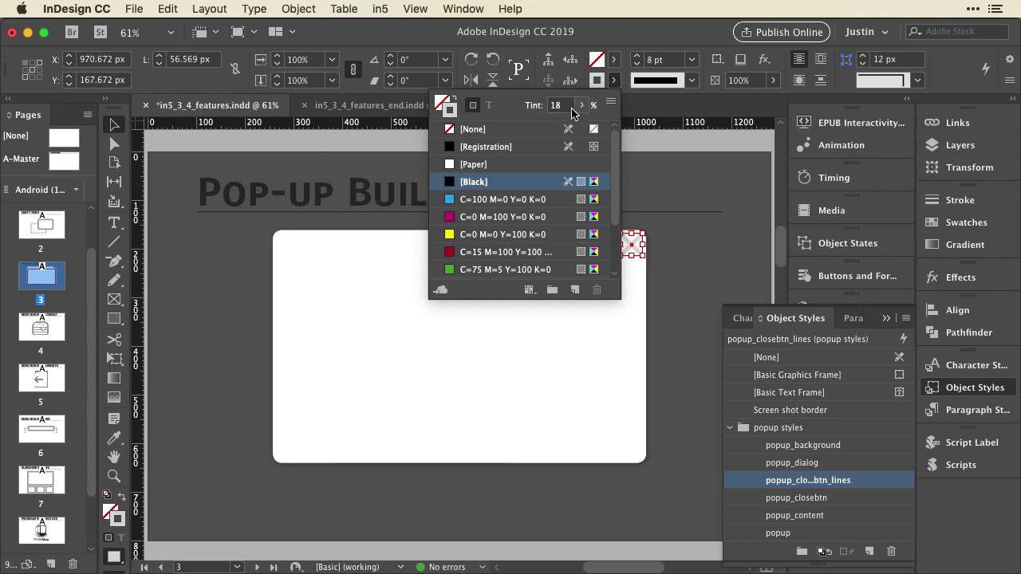
{"action": "left_click", "coordinate": [582, 106]}
{"action": "left_click_drag", "start_coordinate": [515, 130], "coordinate": [540, 137]}
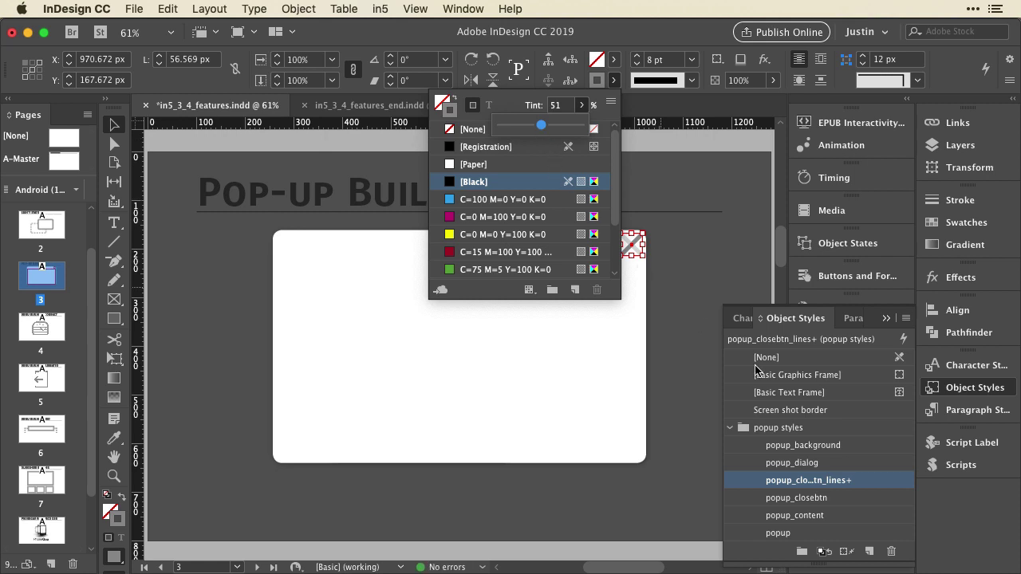
{"action": "right_click", "coordinate": [863, 480]}
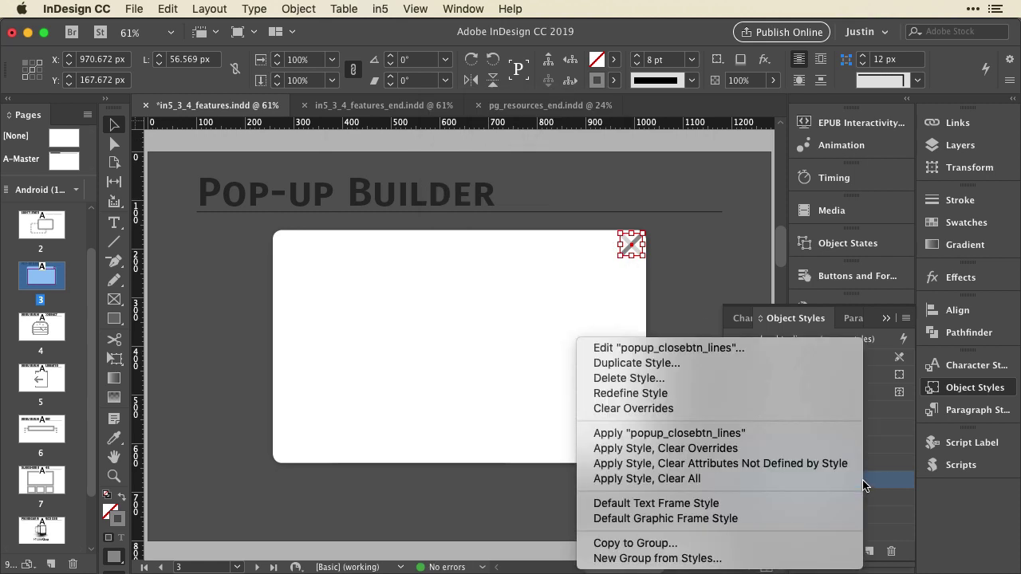
{"action": "left_click", "coordinate": [796, 396]}
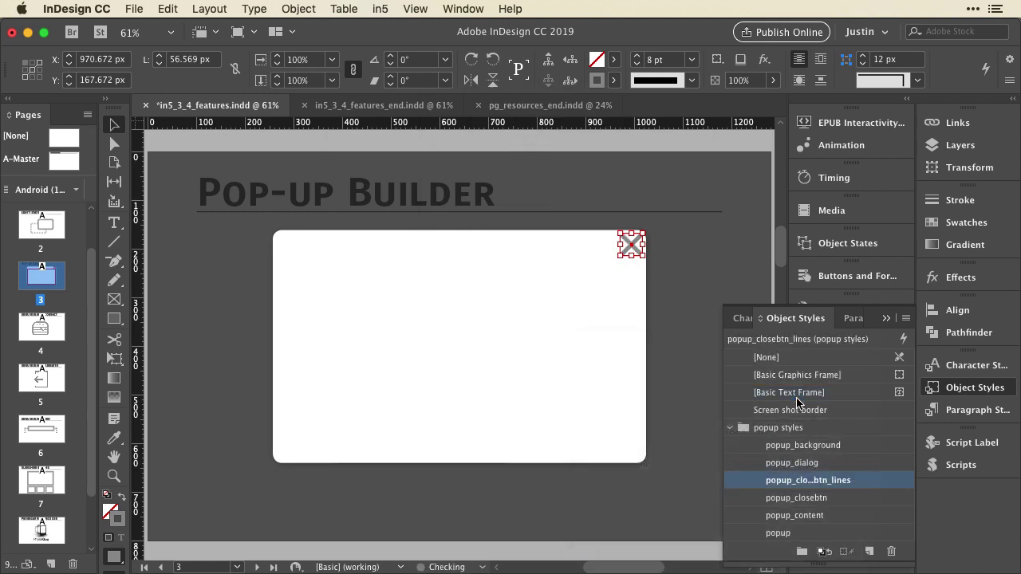
- Delete the old pop-up's page-sized background frame
{"action": "left_click", "coordinate": [667, 147]}
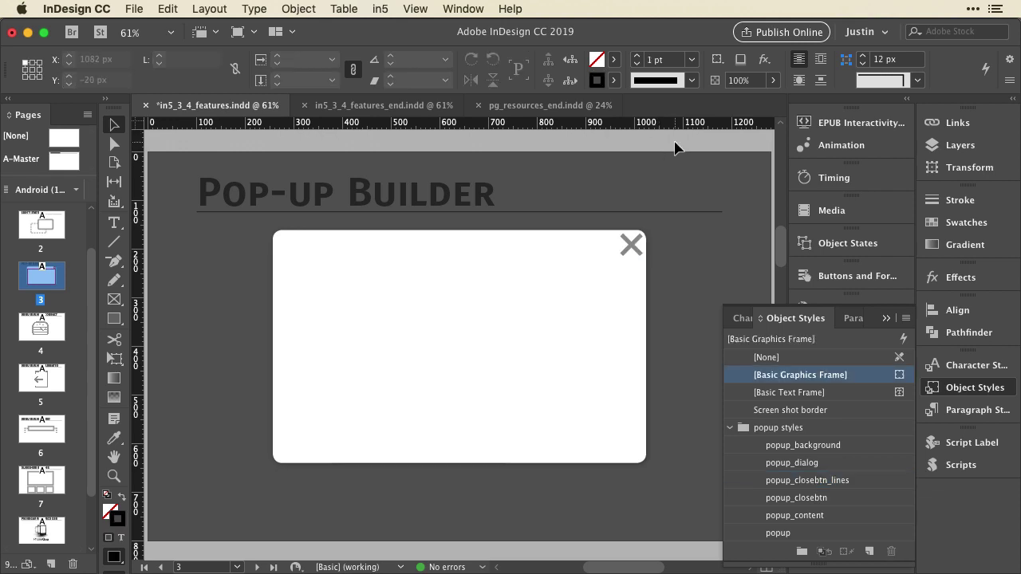
{"action": "left_click", "coordinate": [674, 155]}
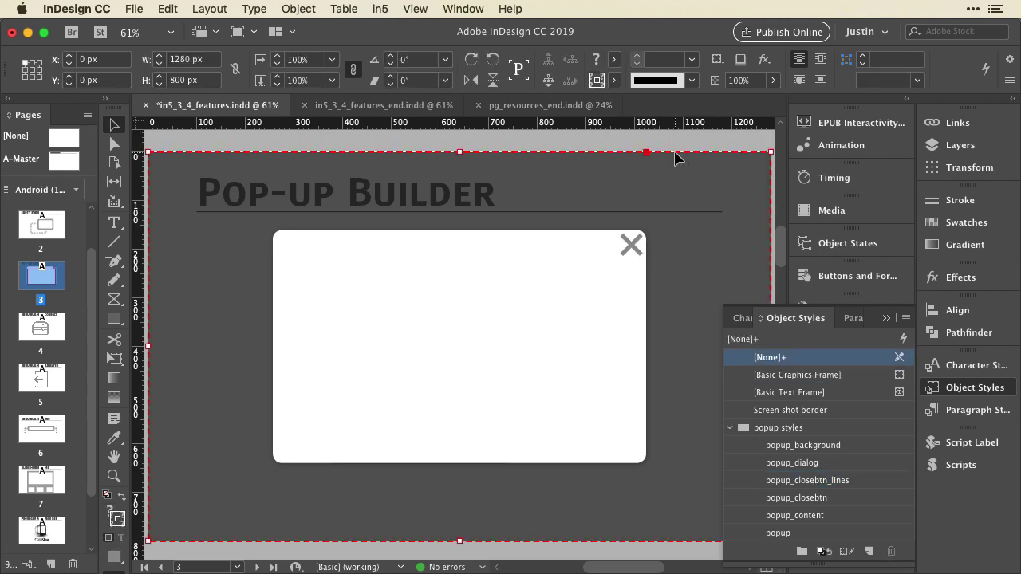
{"action": "key", "text": "Delete"}
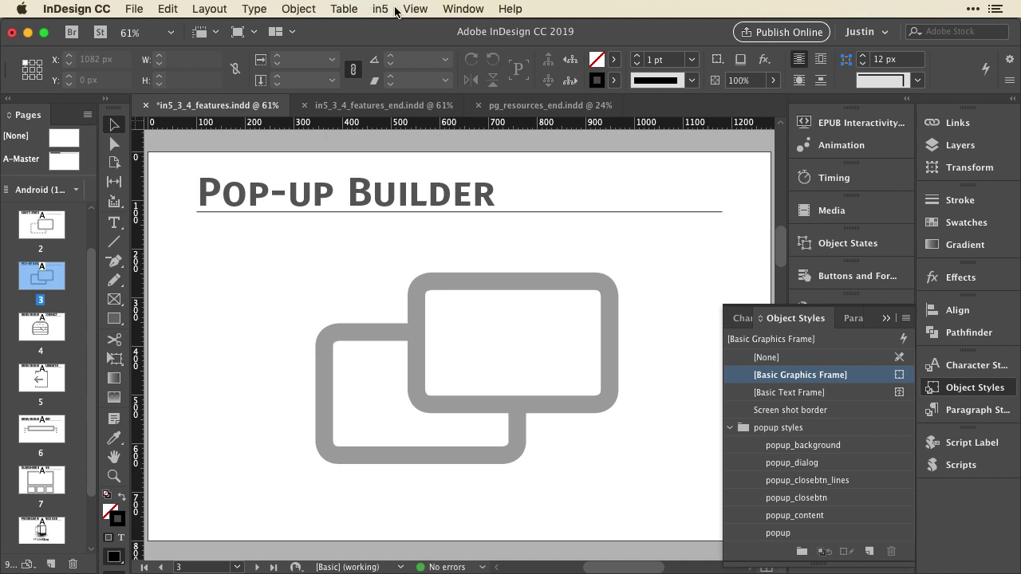
- Rebuild the pop-up with the Pop-up Builder wizard and dismiss the confirmation
{"action": "left_click", "coordinate": [381, 9]}
{"action": "mouse_move", "coordinate": [442, 71]}
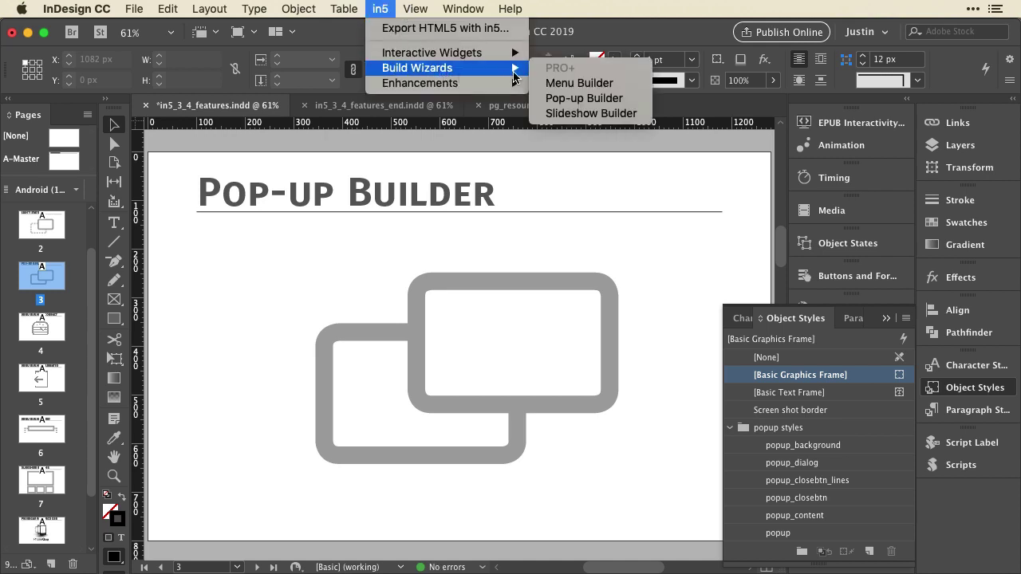
{"action": "left_click", "coordinate": [567, 98]}
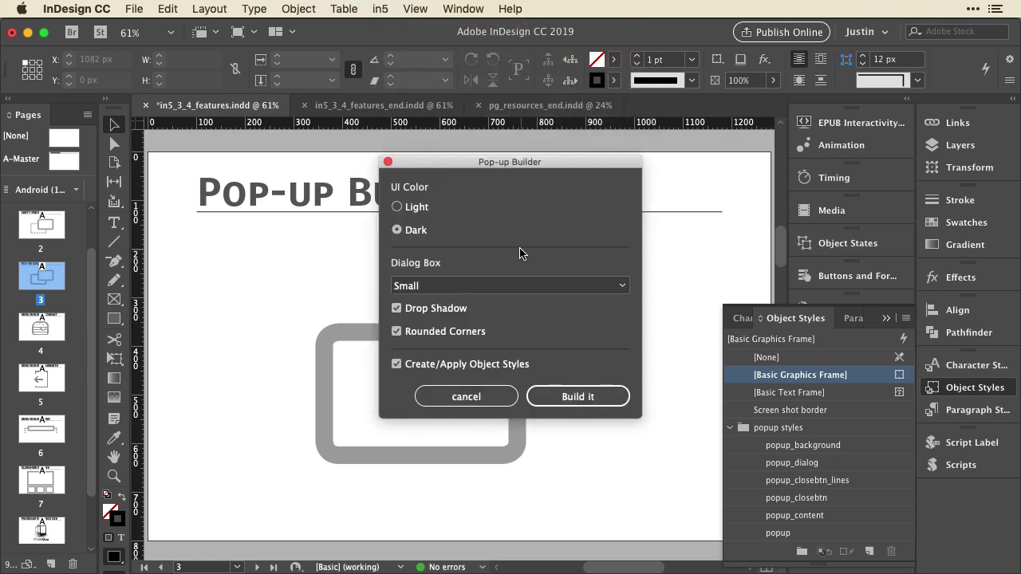
{"action": "left_click", "coordinate": [579, 399]}
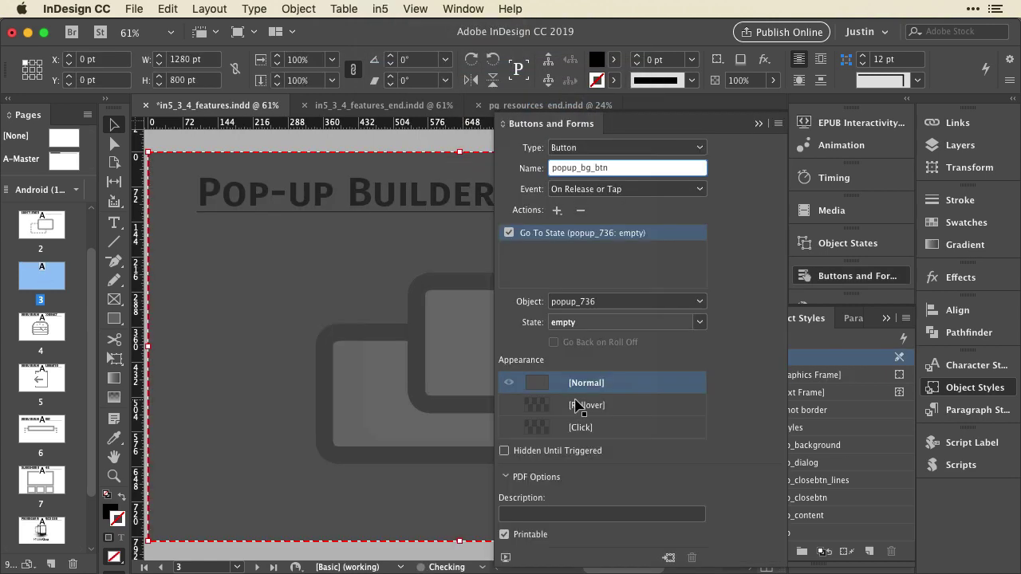
{"action": "left_click", "coordinate": [612, 253]}
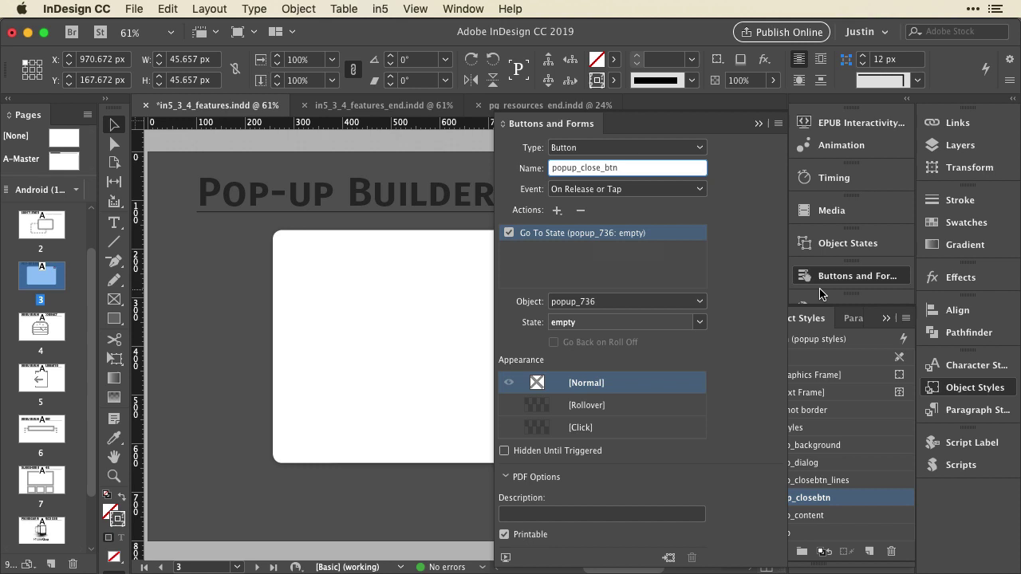
{"action": "left_click", "coordinate": [837, 277]}
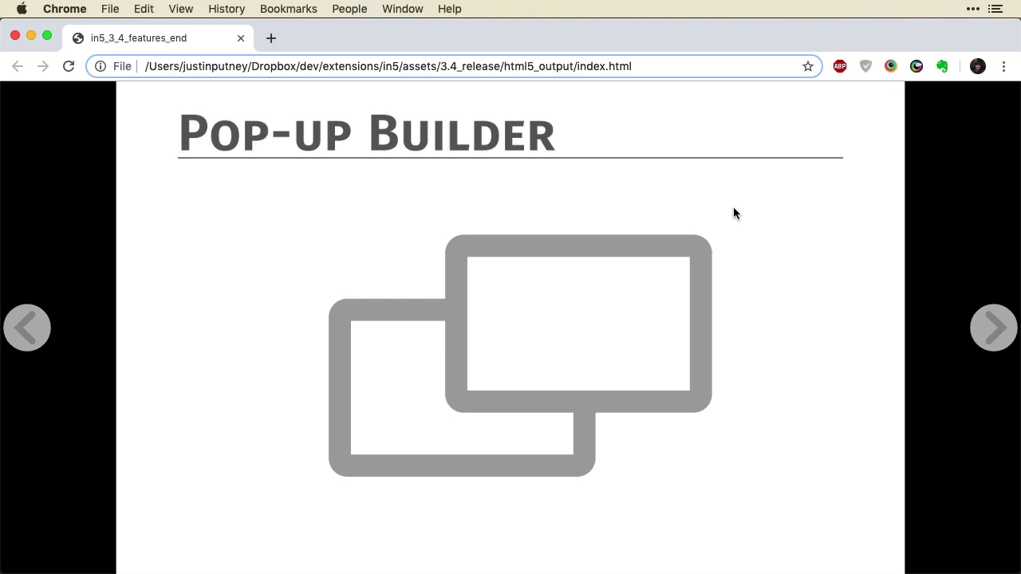
- Open the Chrome preview's pop-up showing 'You can build pop-ups with the click of a button!'
{"action": "left_click", "coordinate": [618, 249]}
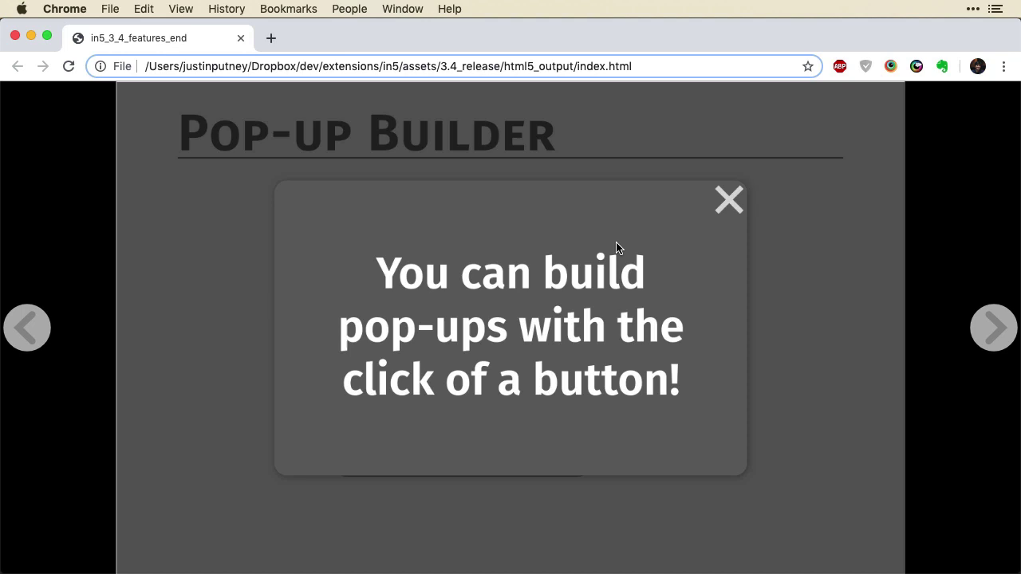